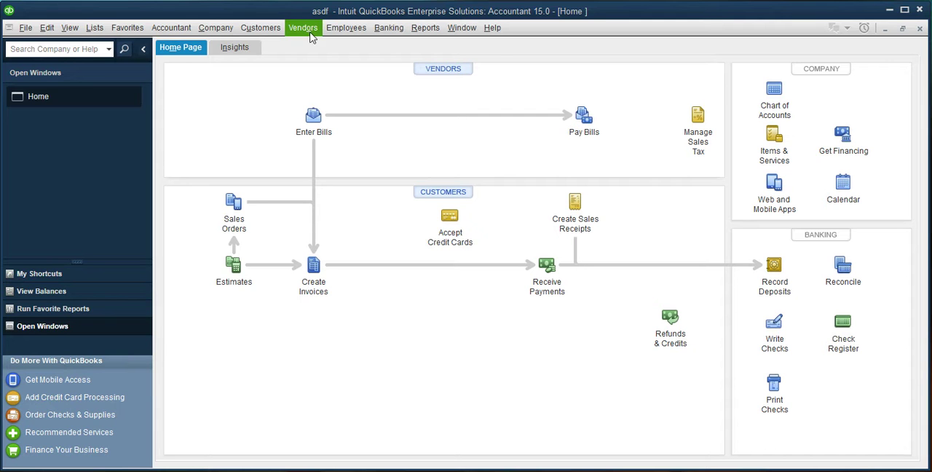
- Open the Vendor Center from the Home page
left_click(451, 72)
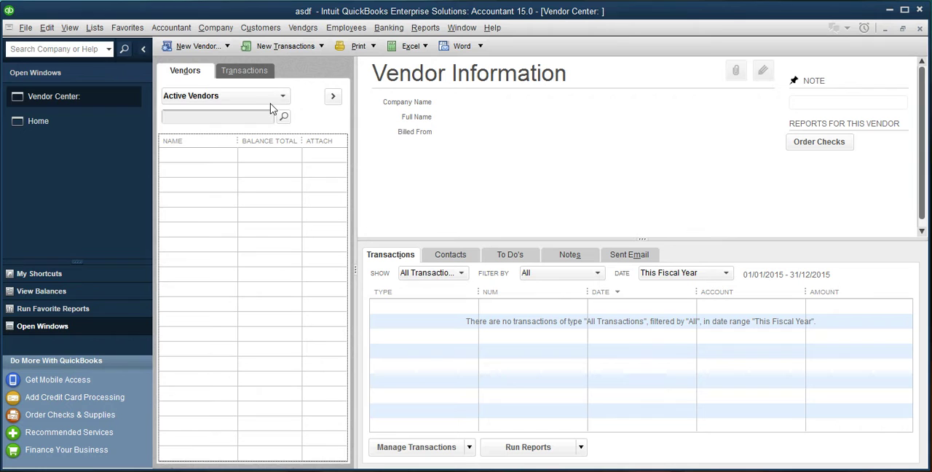
- Start a blank vendor record from the New Vendor dropdown
left_click(205, 47)
left_click(193, 63)
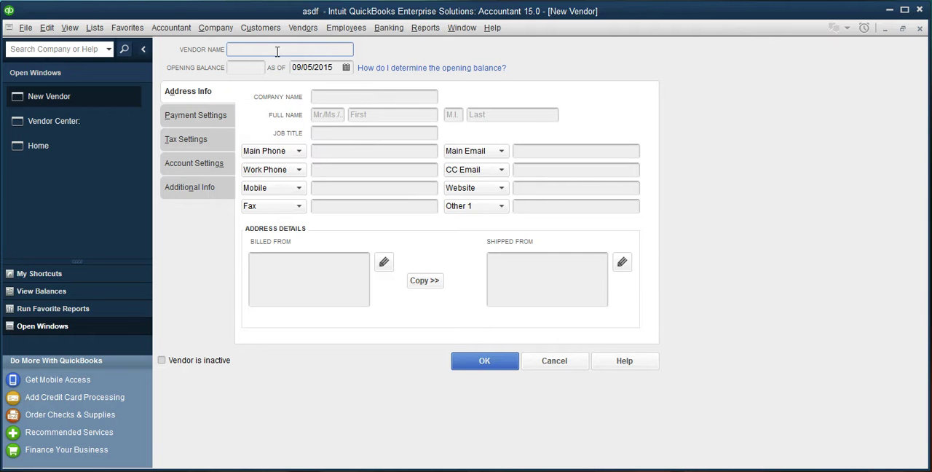
type("BT G")
type("ROUP P")
type("LC")
- Enter BT GROUP PLC as the vendor name
key("Tab")
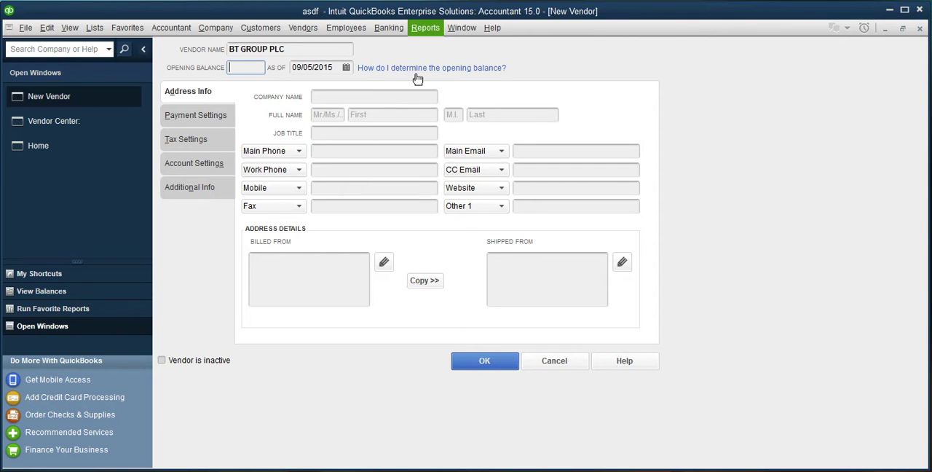
left_click(401, 97)
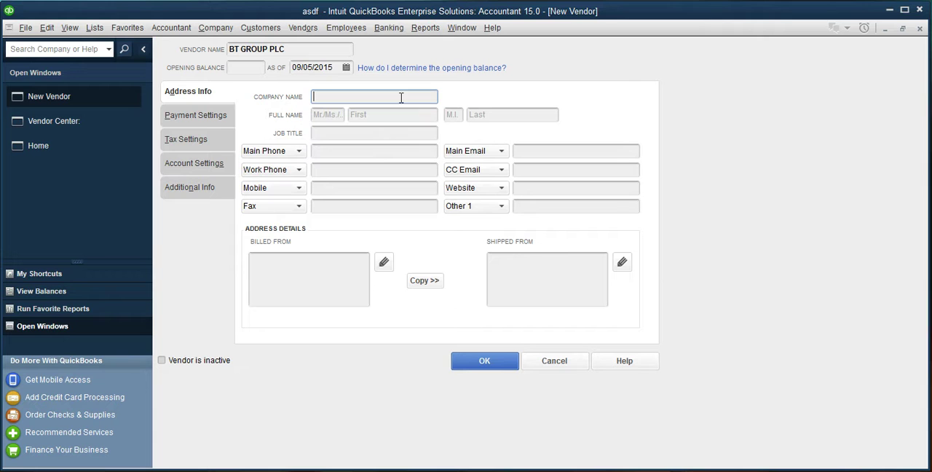
type("BT")
left_click(404, 115)
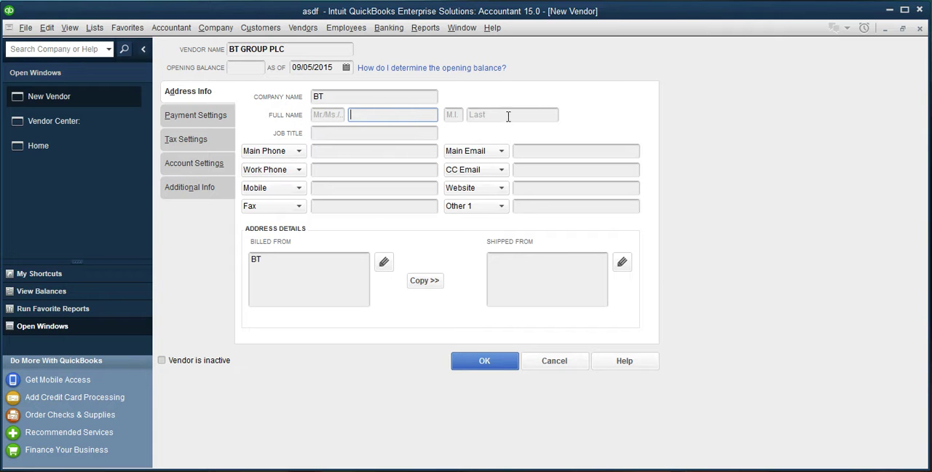
left_click(457, 115)
key("Tab")
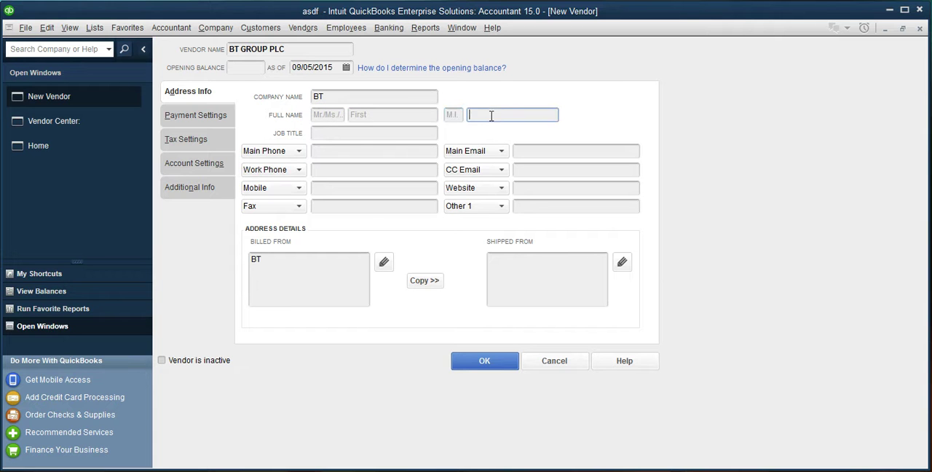
left_click(335, 134)
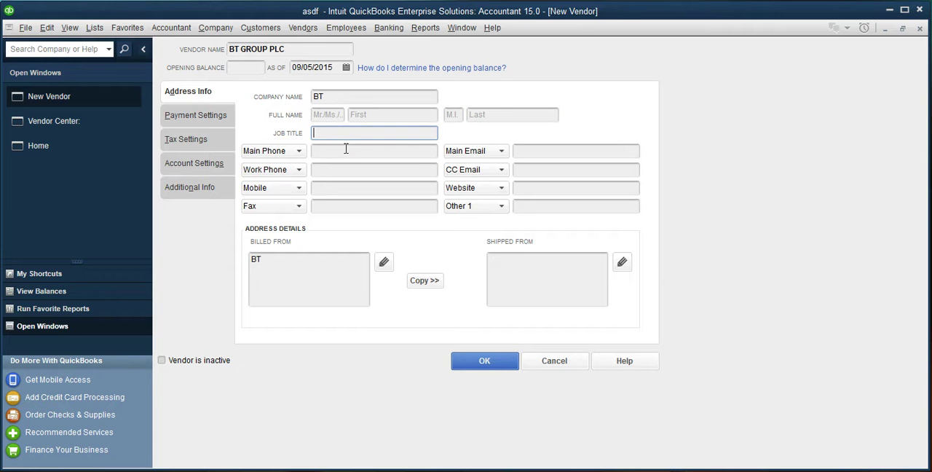
left_click(346, 149)
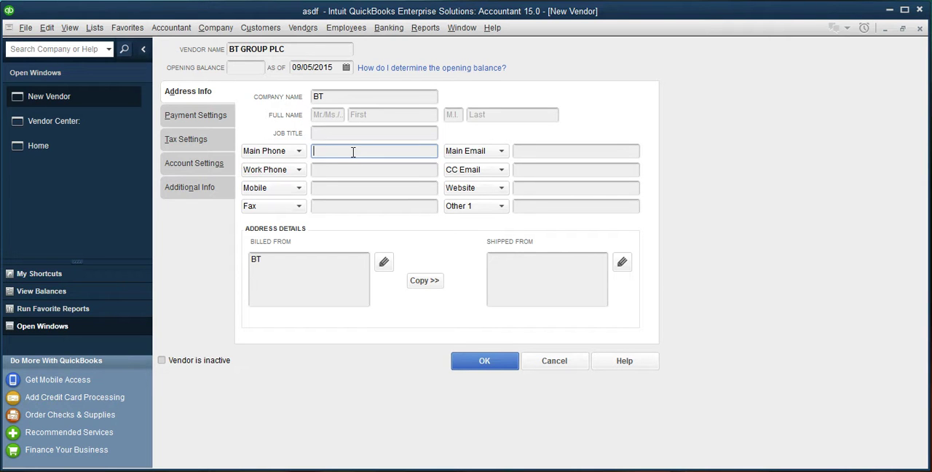
type("17")
type("93")
type("5")
type("96")
type("3")
type("1")
left_click(560, 151)
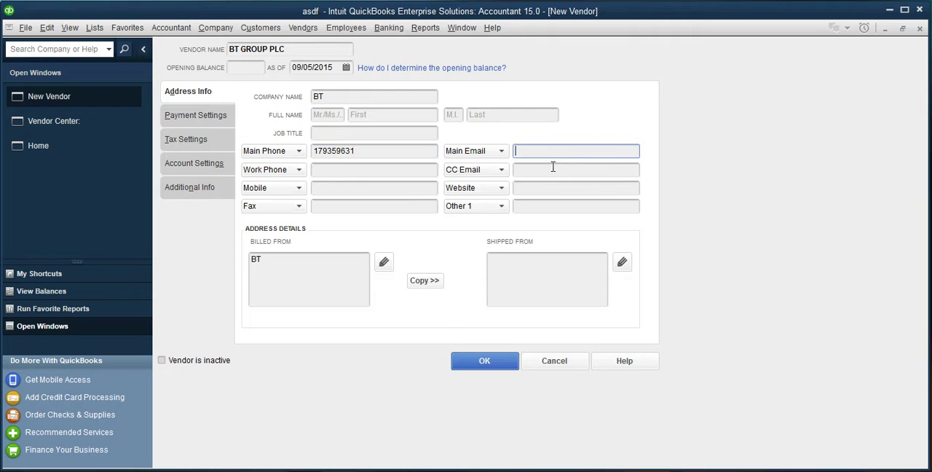
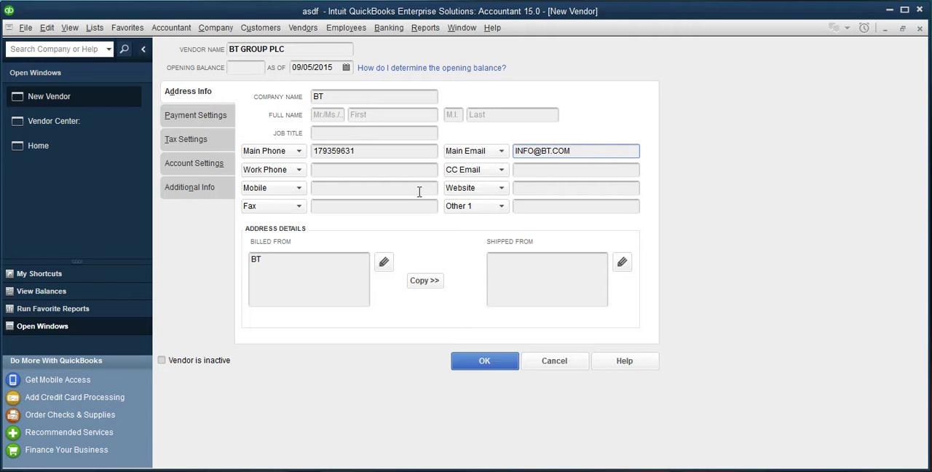
left_click(536, 188)
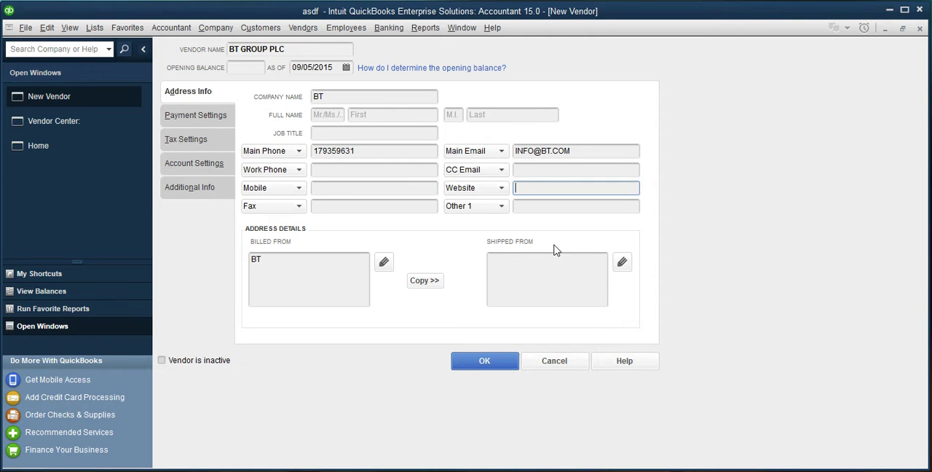
type("WWW")
key("BackSpace")
key("BackSpace")
key("BackSpace")
type("www.")
type("bt")
type(".com")
- Enter the billed-from address lines, fixing the stray P in 'GRoup'
left_click(384, 264)
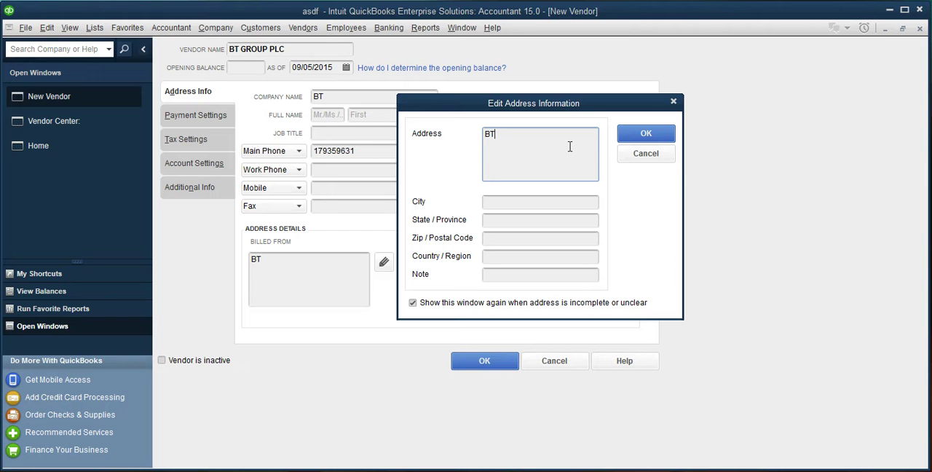
type("BT GR")
type("oupP")
key("BackSpace")
type("Plc")
key("Return")
type("BT ")
type("Centre")
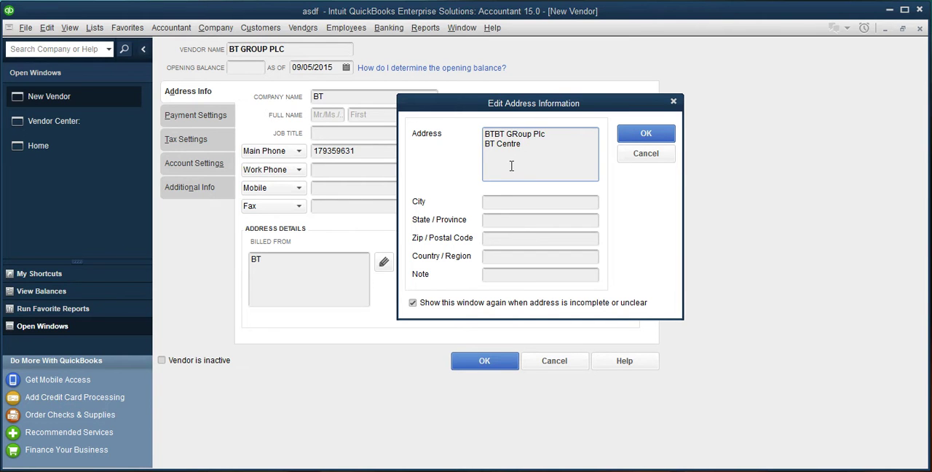
key("Return")
type("81")
type(" Newgate")
type(" Stre")
type("et")
- Add city London, postal code EC1A7AJ and country United Kingdom, then confirm the address
left_click(531, 204)
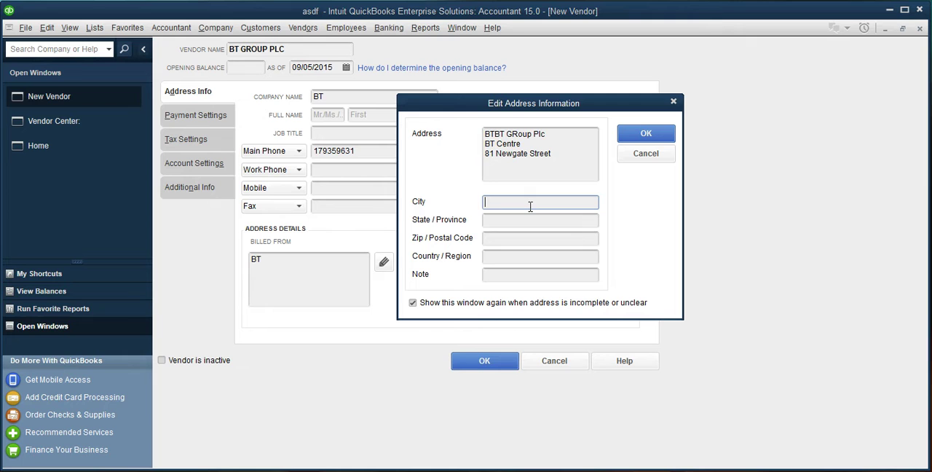
type("Lon")
type("don")
key("Tab")
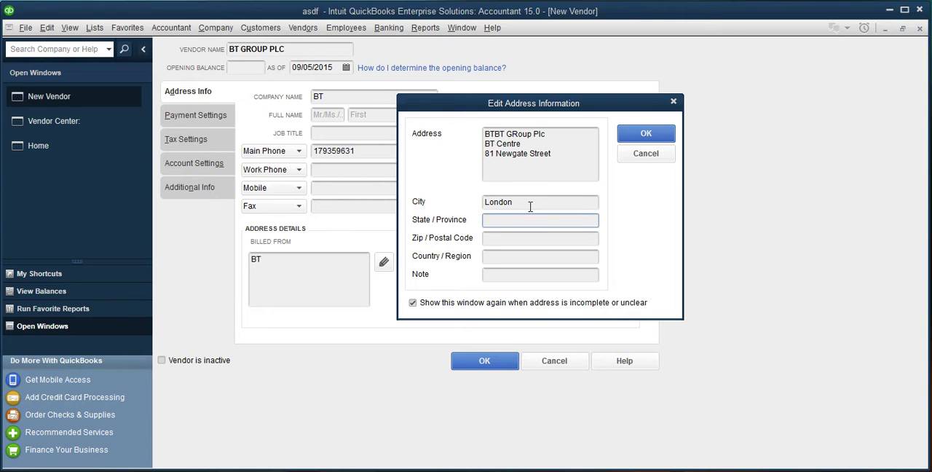
key("Tab")
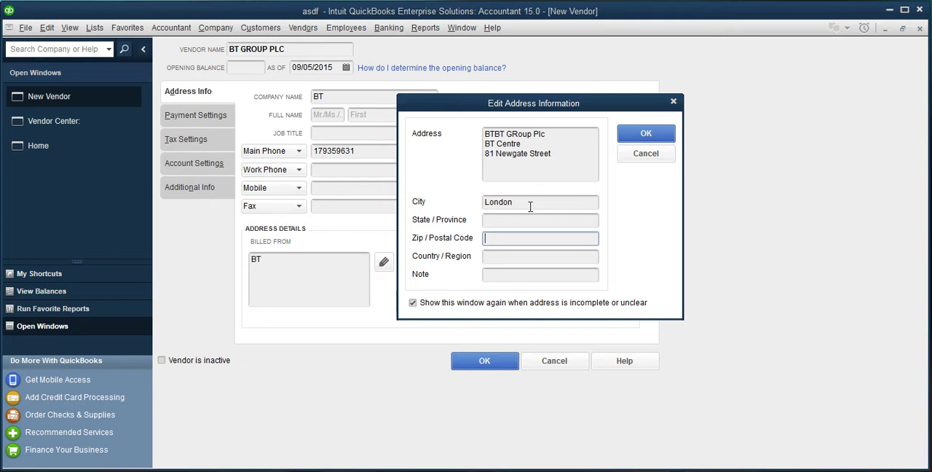
type("EC")
type("1")
type("A")
type("7")
type("A")
type("J")
key("Tab")
type("United")
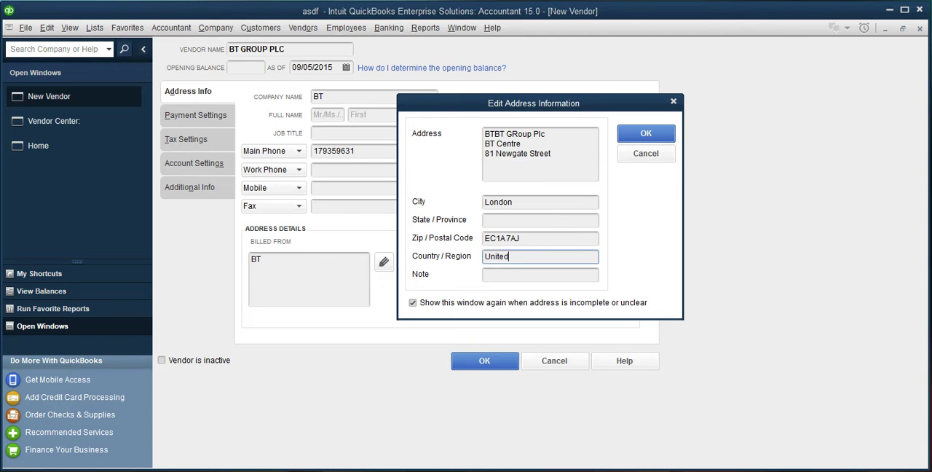
type(" Kingdo")
type("m")
key("Tab")
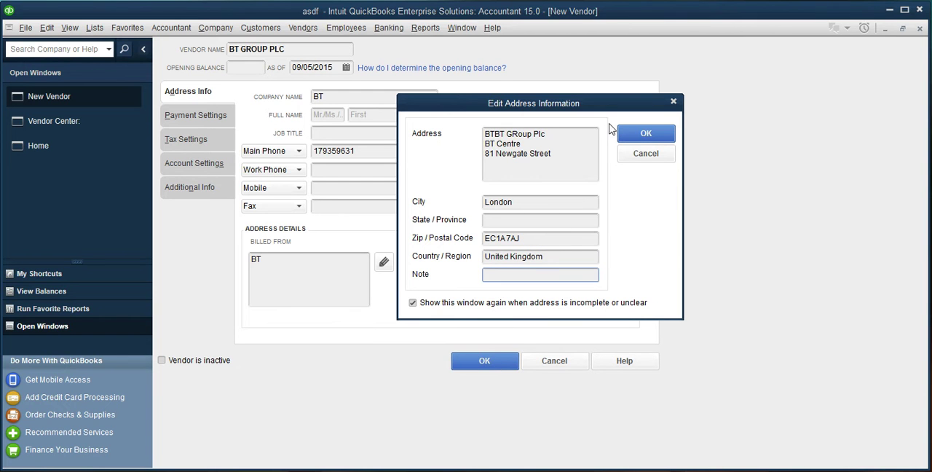
left_click(636, 136)
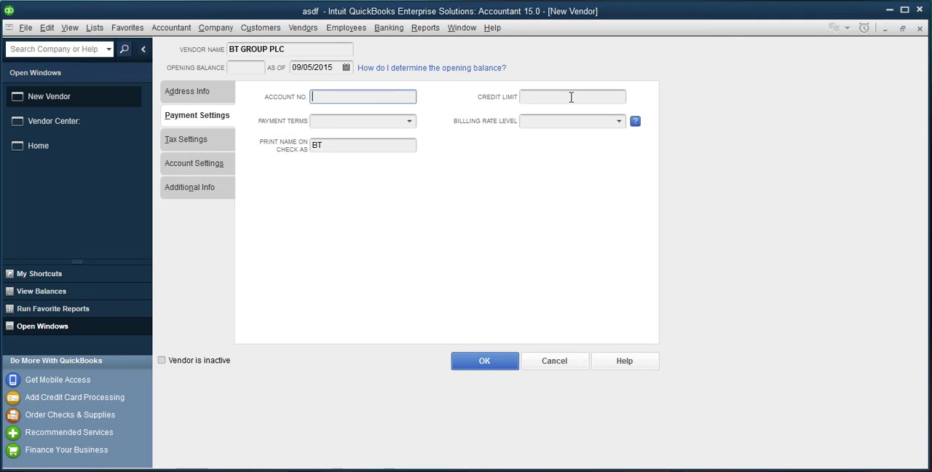
- Choose Net 30 payment terms and view the vendor's tax settings
left_click(410, 121)
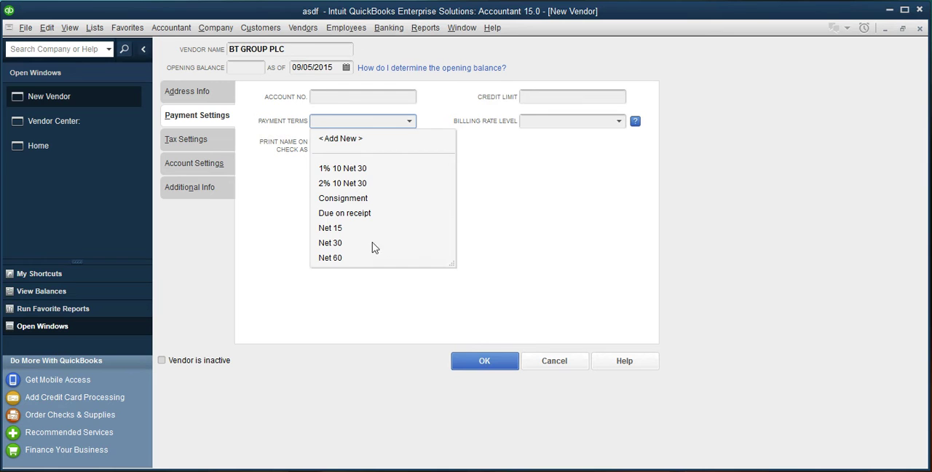
left_click(330, 242)
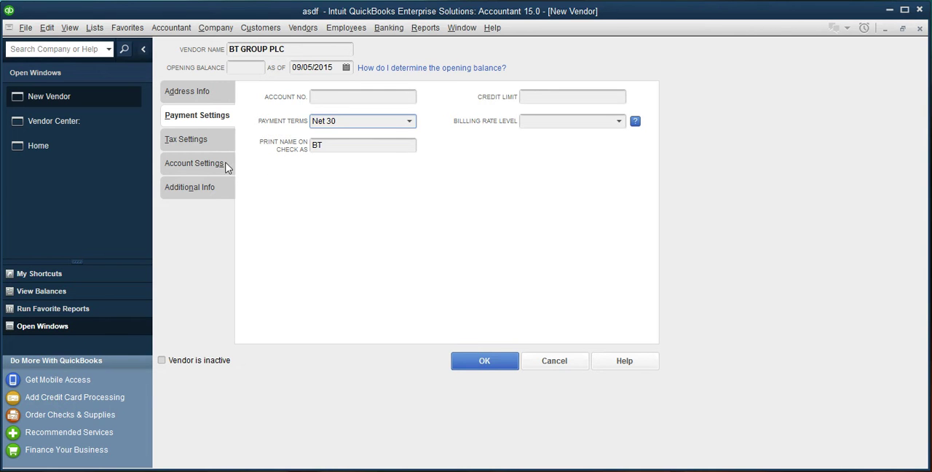
left_click(186, 139)
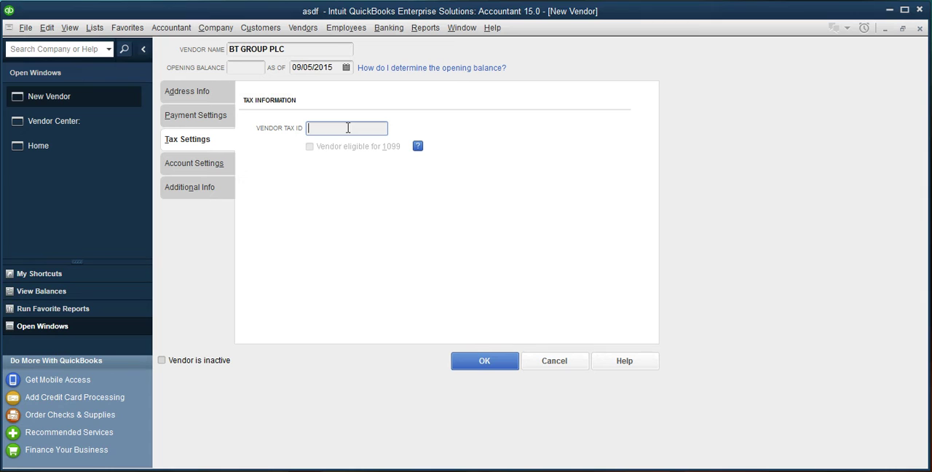
- Prefill this vendor's bills with account 68100 · Telephone Expense
left_click(209, 166)
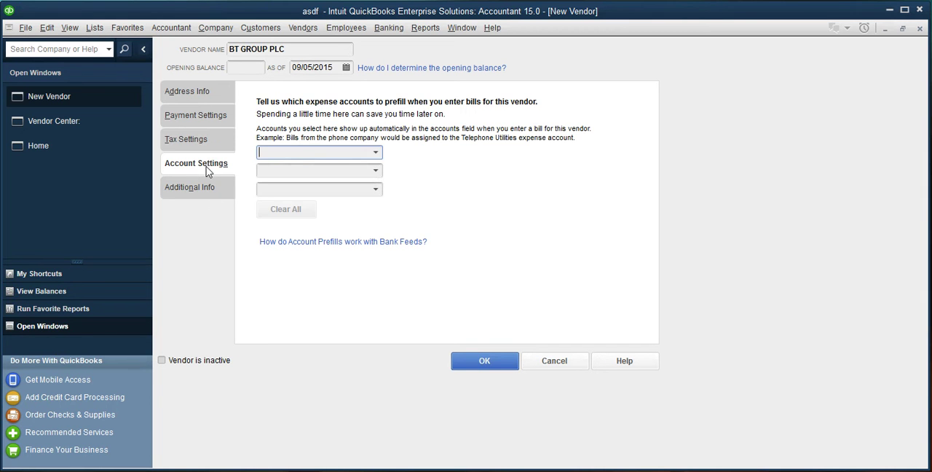
left_click(377, 153)
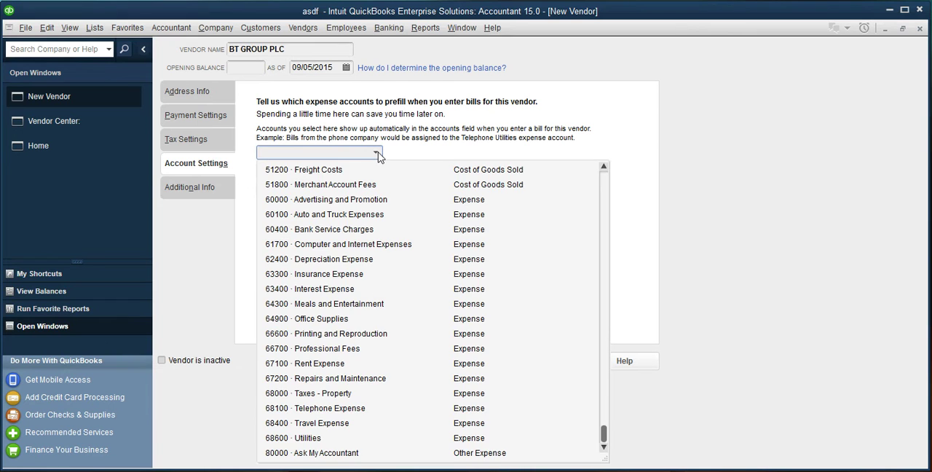
left_click(378, 154)
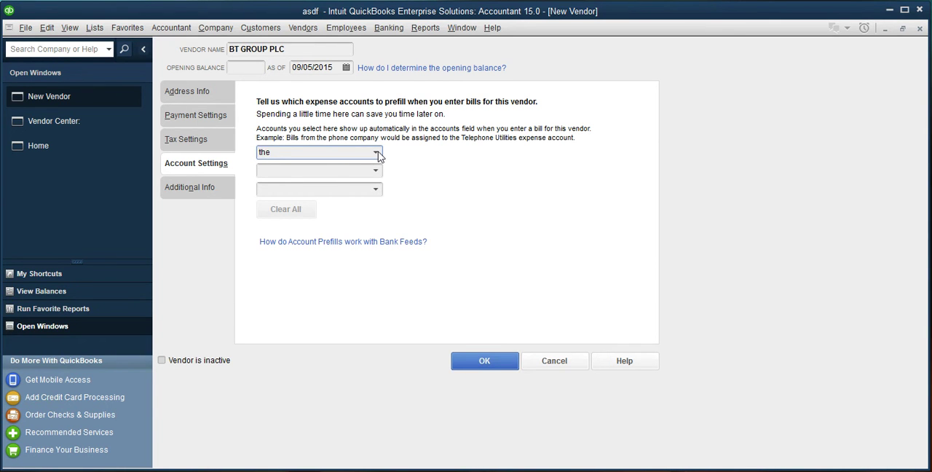
key("BackSpace")
key("BackSpace")
key("BackSpace")
type("T")
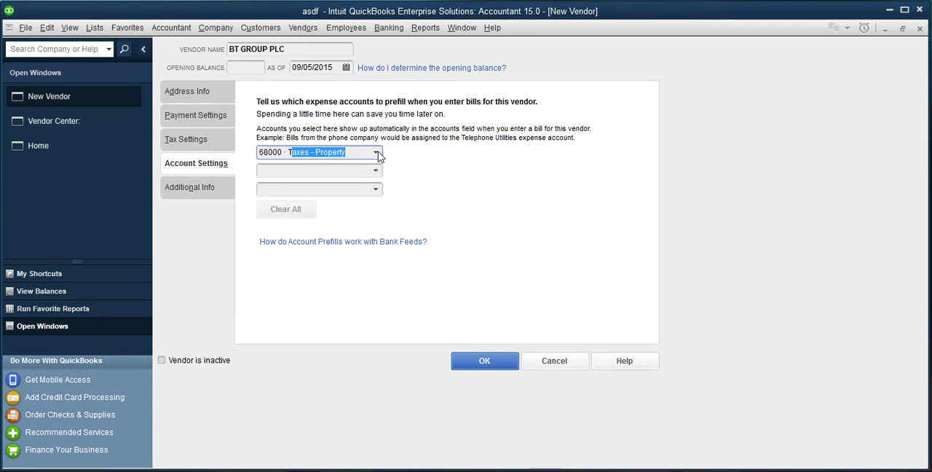
type("elephone Expense")
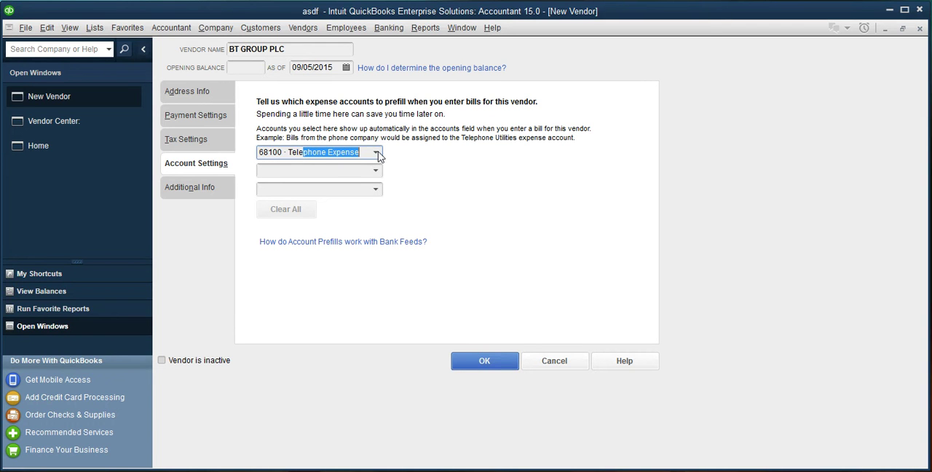
key("Tab")
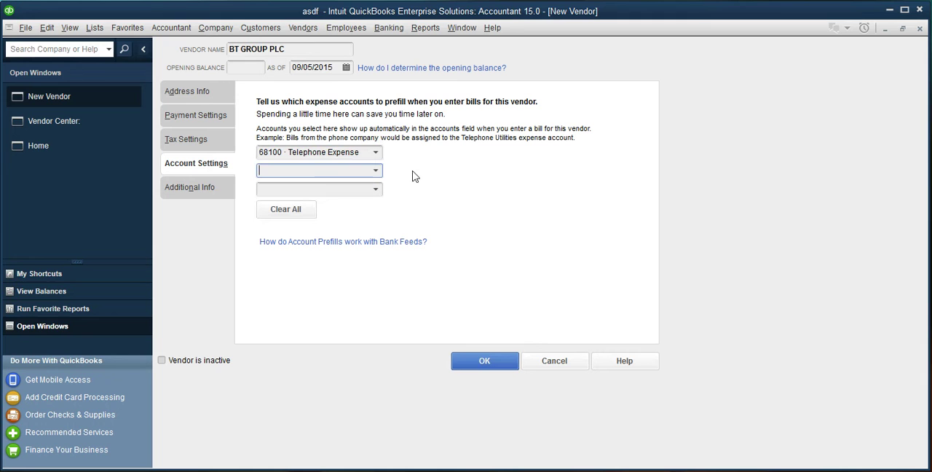
- Set the vendor type to Service Providers under Additional Info
left_click(200, 188)
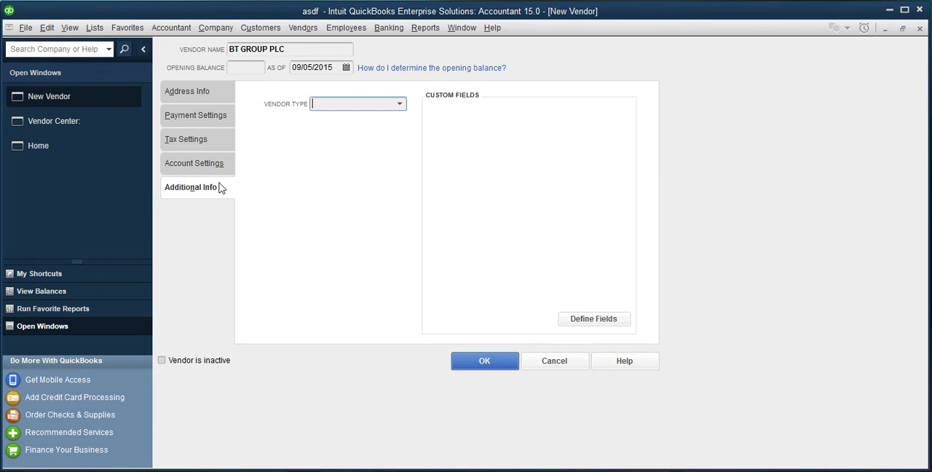
left_click(402, 107)
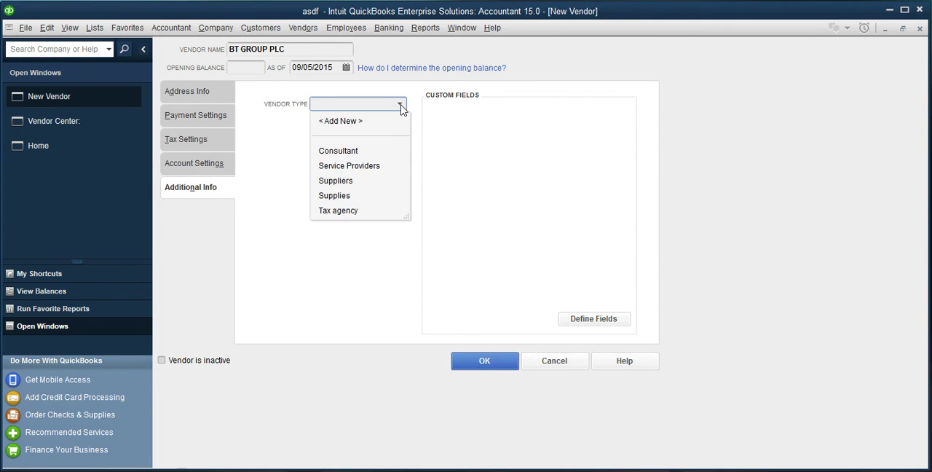
left_click(349, 165)
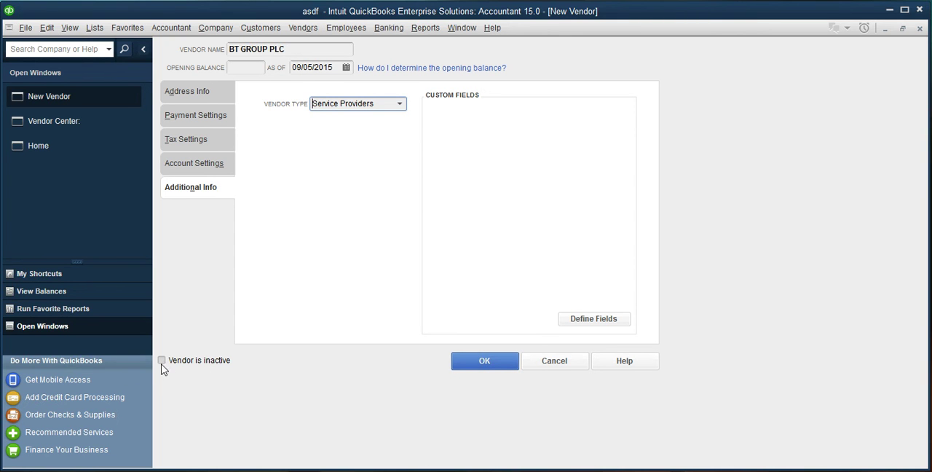
- Save the BT GROUP PLC vendor record with OK
left_click(493, 364)
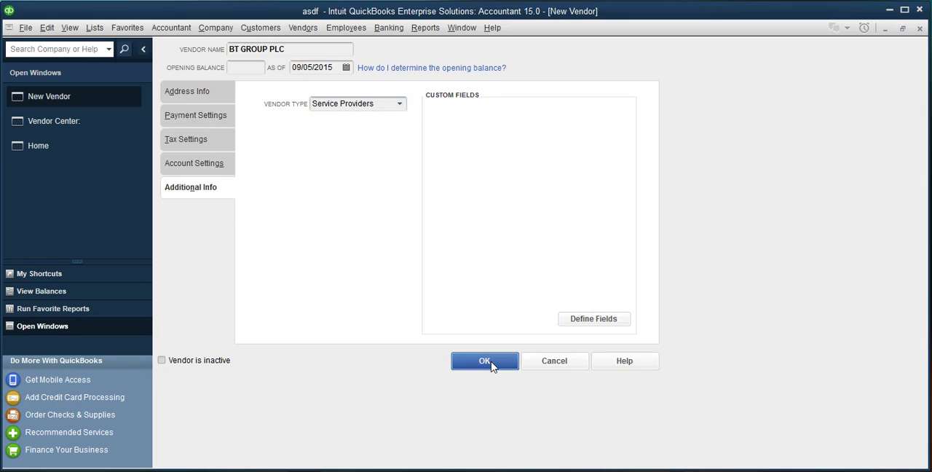